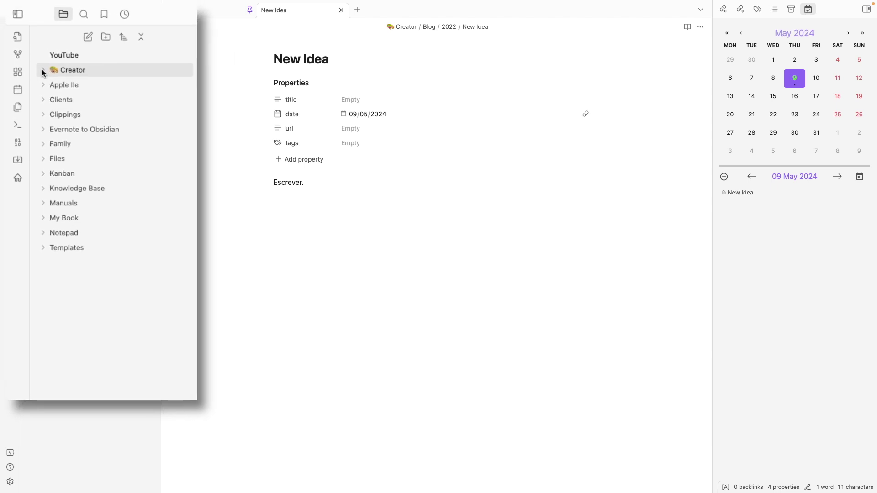
Create a New Idea note from the Blog Post template in Creator/Blog and move it into 2024
{"action": "left_click", "coordinate": [46, 68]}
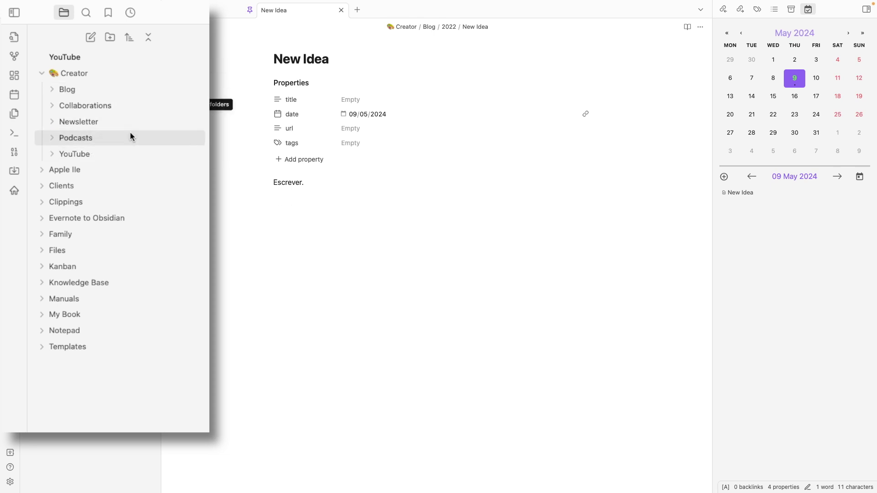
{"action": "left_click", "coordinate": [52, 90]}
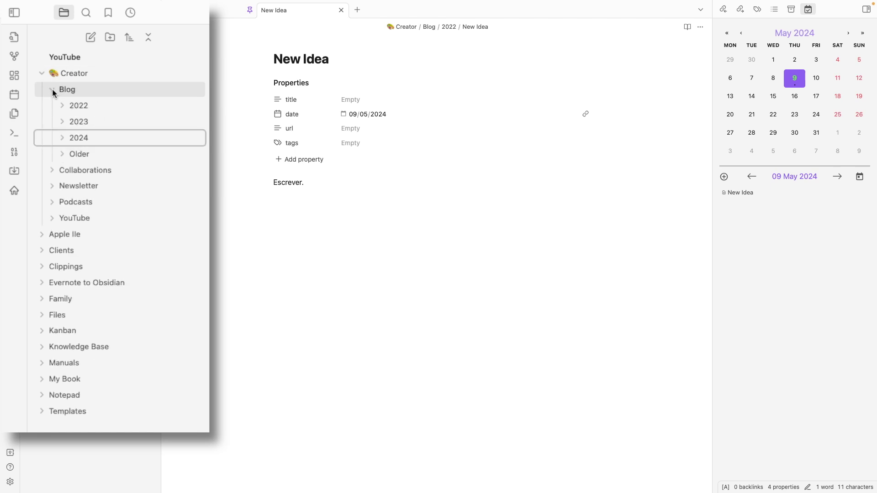
{"action": "right_click", "coordinate": [91, 92]}
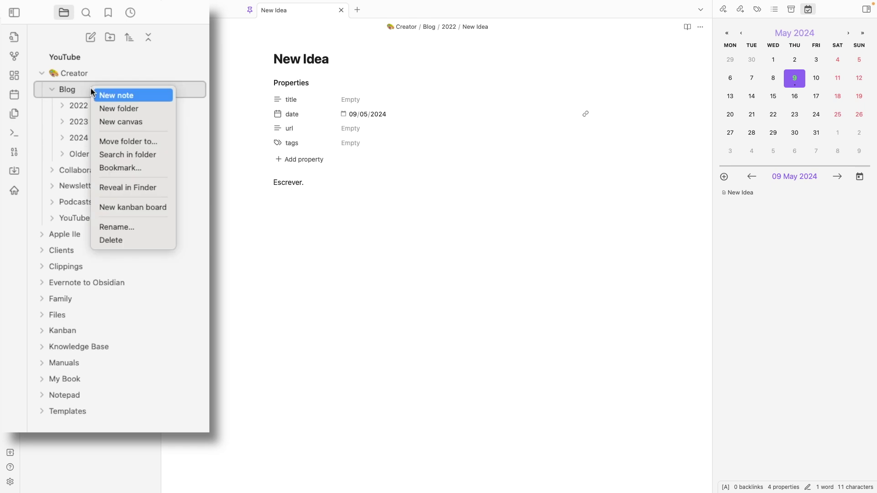
{"action": "left_click", "coordinate": [109, 95]}
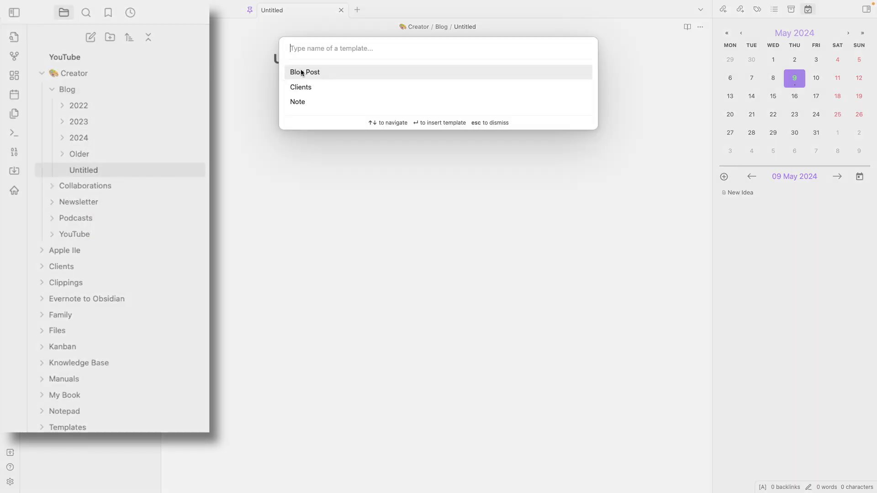
{"action": "left_click", "coordinate": [311, 71]}
{"action": "type", "text": "New Idea"}
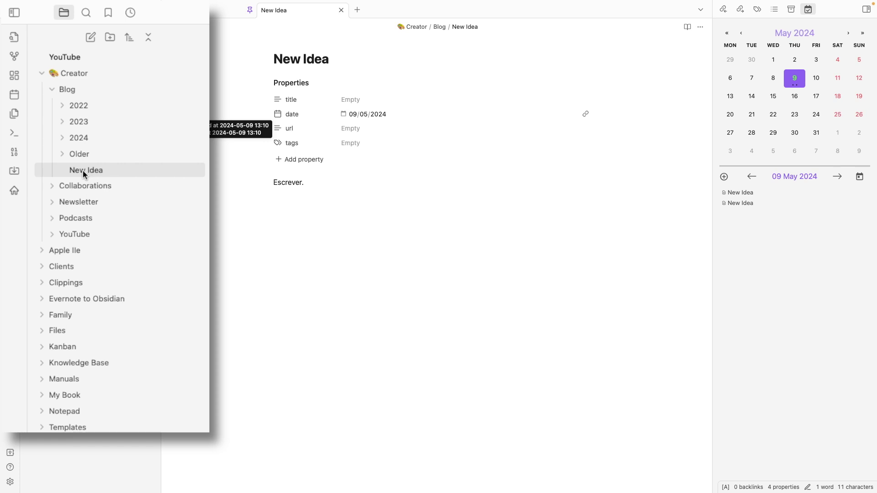
{"action": "left_click_drag", "start_coordinate": [83, 170], "coordinate": [79, 136]}
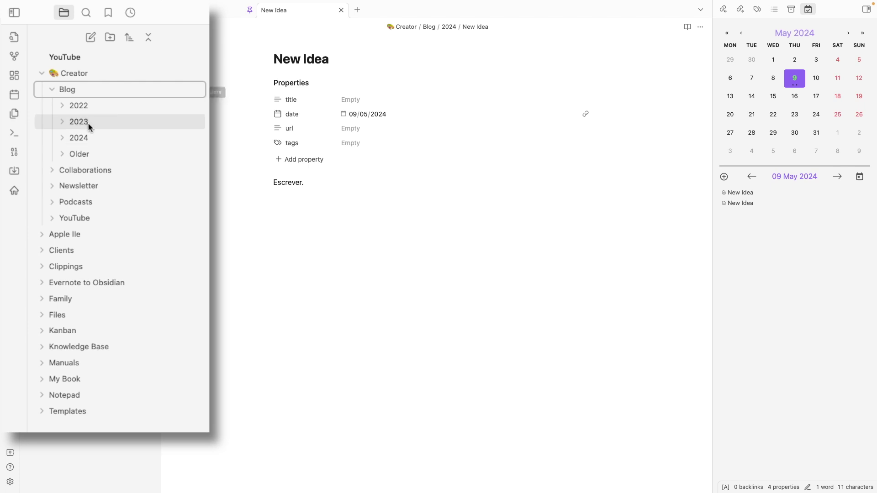
Create an Archive folder inside Blog and move the 2023 and Older folders into it
{"action": "right_click", "coordinate": [88, 95]}
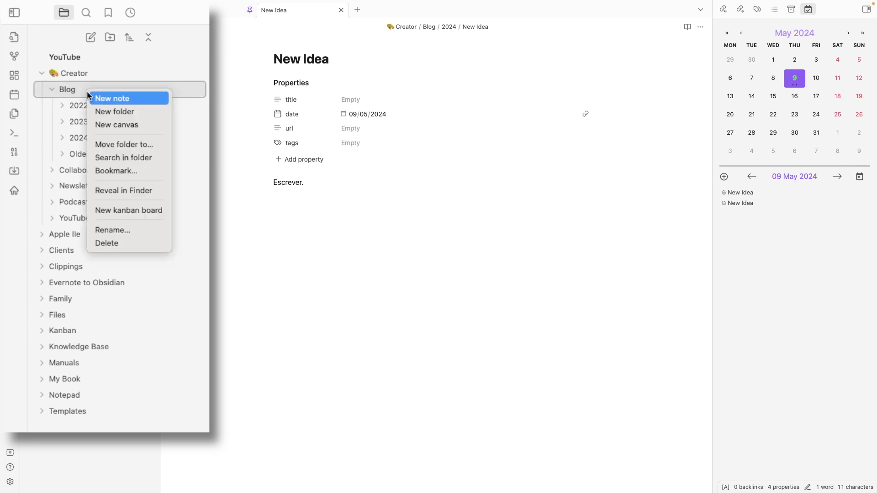
{"action": "left_click", "coordinate": [121, 110]}
{"action": "type", "text": "A"}
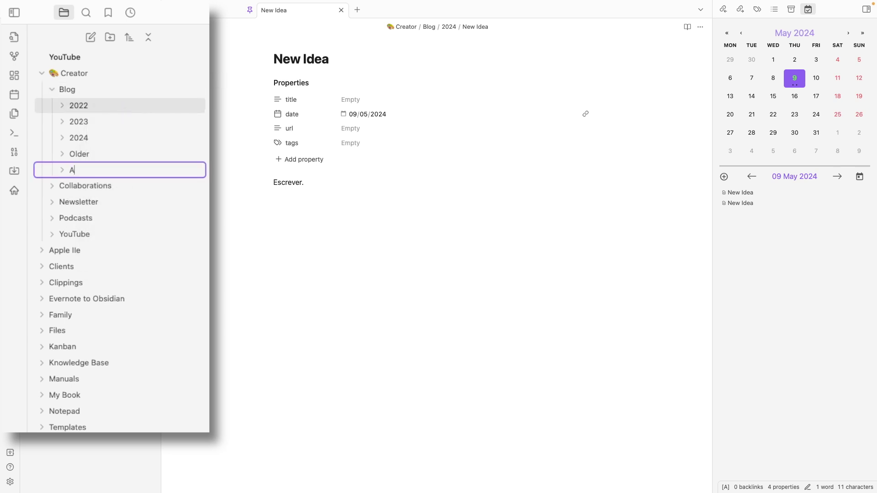
{"action": "type", "text": "rchive"}
{"action": "key", "text": "Return"}
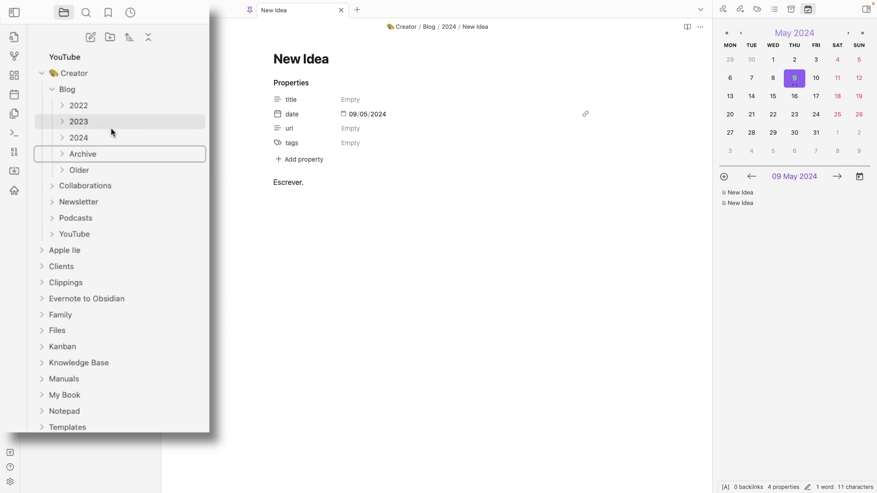
{"action": "mouse_move", "coordinate": [94, 126]}
{"action": "left_mouse_down"}
{"action": "mouse_move", "coordinate": [95, 155]}
{"action": "mouse_move", "coordinate": [90, 138]}
{"action": "left_mouse_up"}
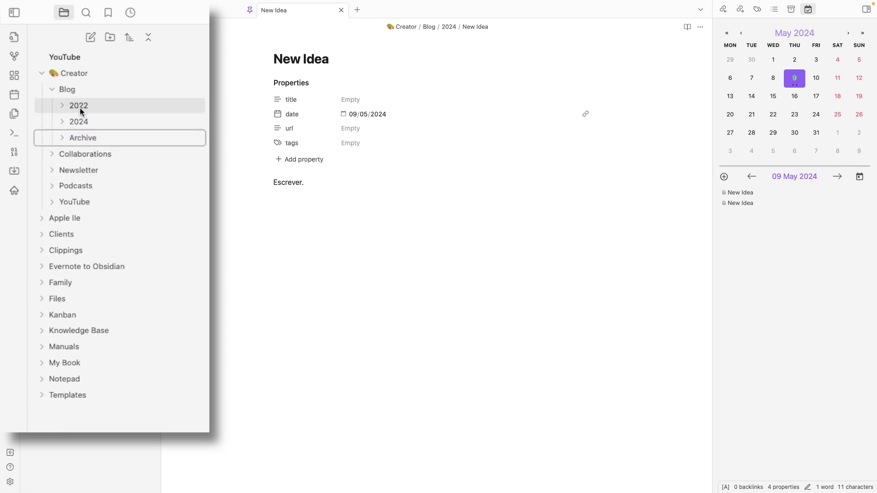
{"action": "left_click_drag", "start_coordinate": [79, 107], "coordinate": [83, 129]}
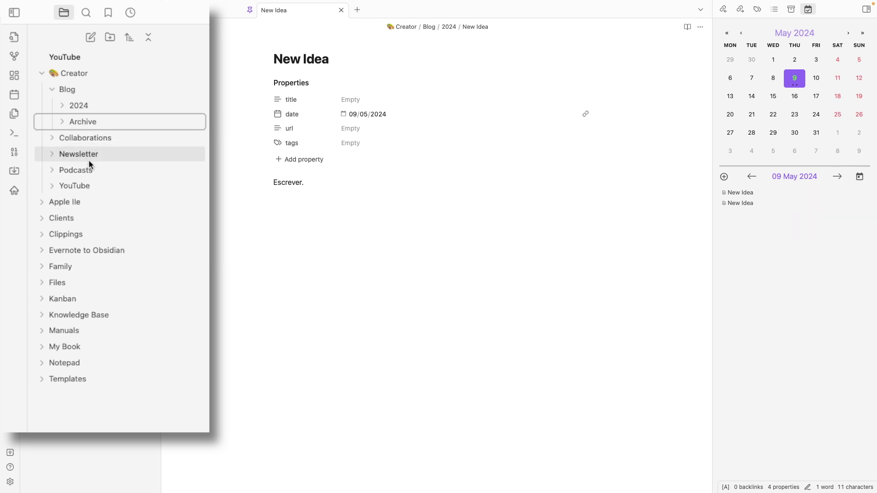
Create a New 2 note from the Blog Post template inside the Blog folder
{"action": "right_click", "coordinate": [65, 90]}
{"action": "left_click", "coordinate": [83, 100]}
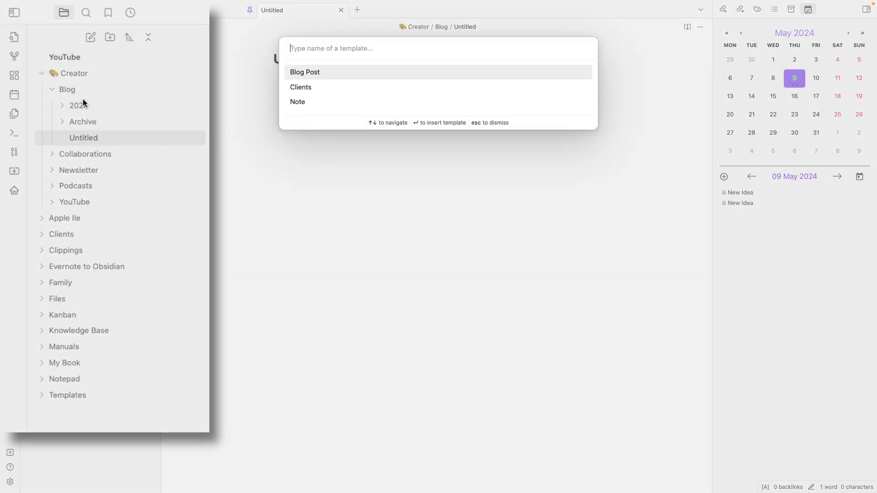
{"action": "left_click", "coordinate": [309, 72]}
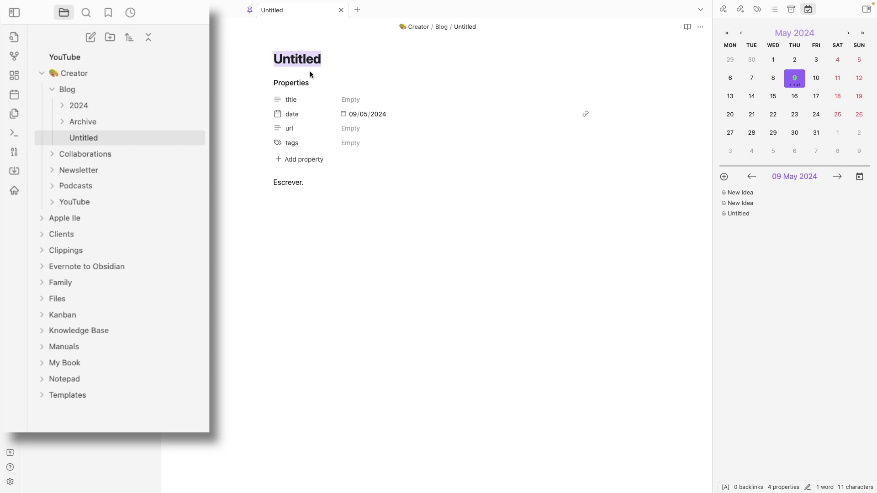
{"action": "type", "text": "New 2"}
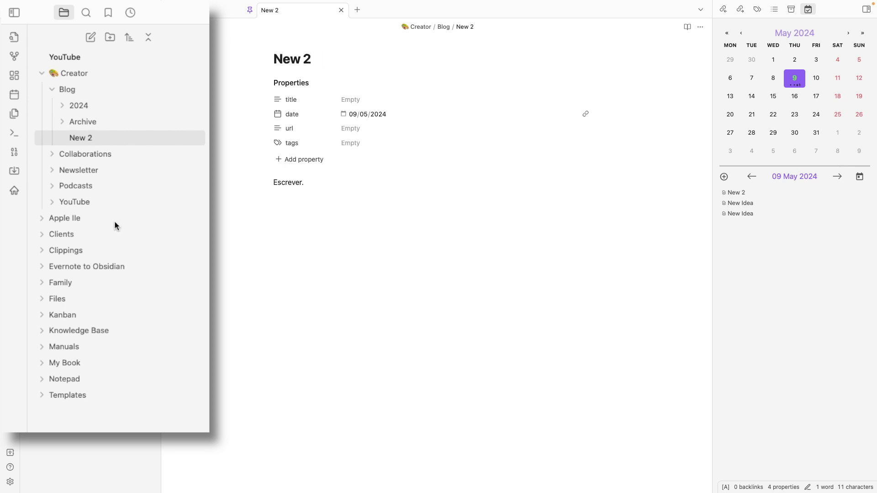
Collapse the Creator folder and move the Blog folder out to the vault root
{"action": "left_click", "coordinate": [51, 90]}
{"action": "left_click", "coordinate": [51, 89]}
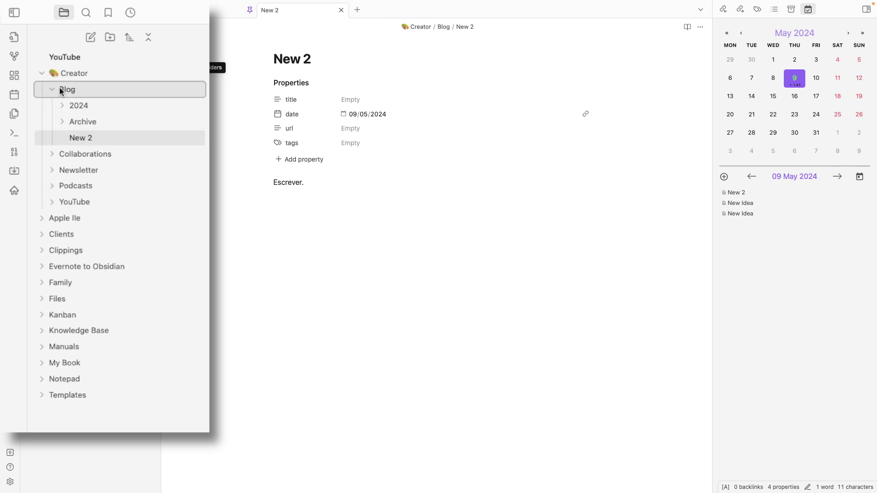
{"action": "left_click", "coordinate": [41, 73]}
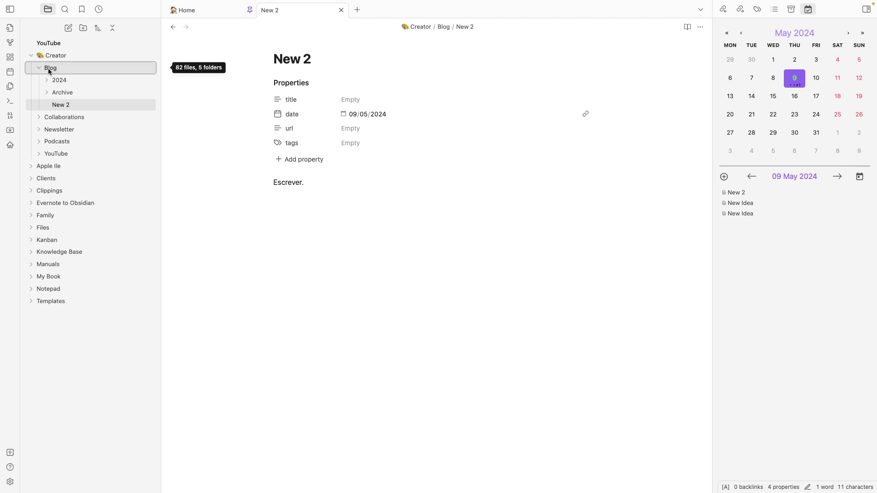
{"action": "left_click_drag", "start_coordinate": [49, 71], "coordinate": [56, 44]}
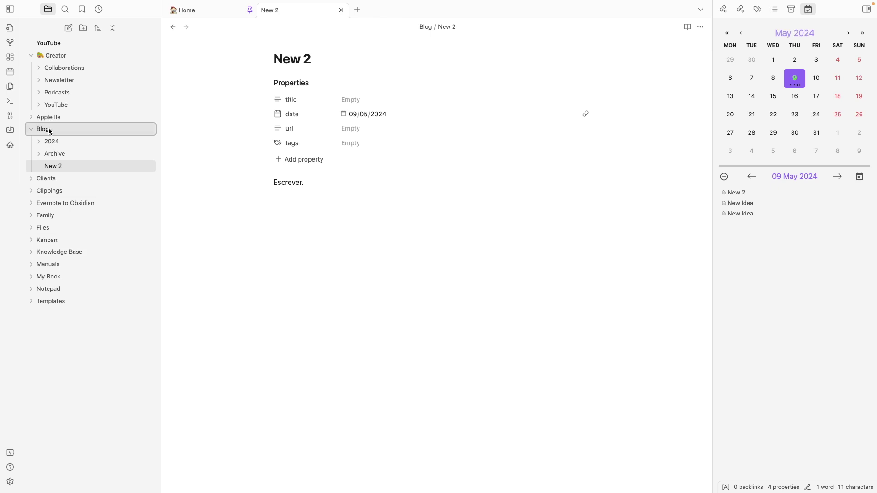
Rename the Blog folder to '📝 Blog' with a leading memo emoji
{"action": "key", "text": "F2"}
{"action": "key", "text": "Home"}
{"action": "key", "text": "ctrl+super+space"}
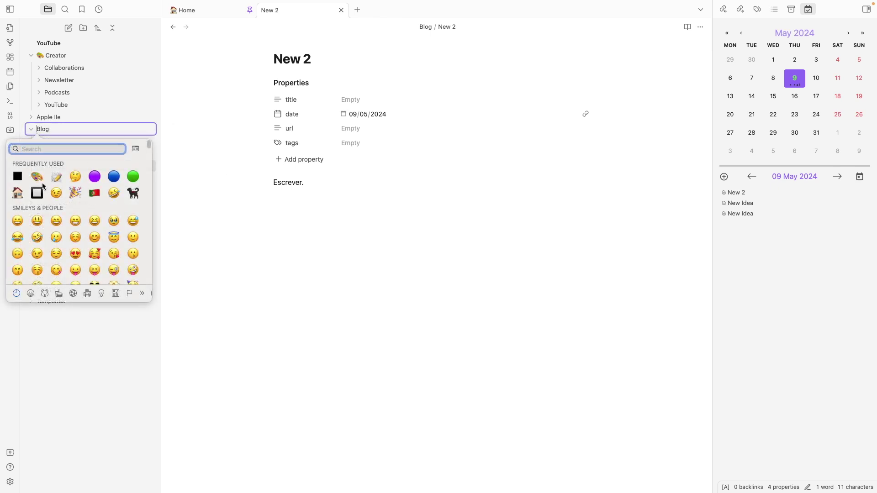
{"action": "left_click", "coordinate": [56, 178]}
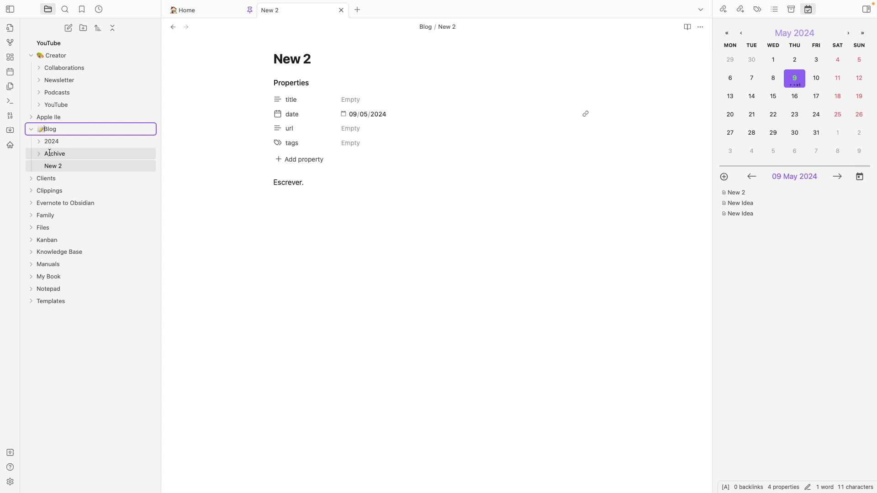
{"action": "key", "text": "Return"}
Expand and collapse the Creator folder, then bring up the Blog folder's actions menu
{"action": "left_click", "coordinate": [30, 55]}
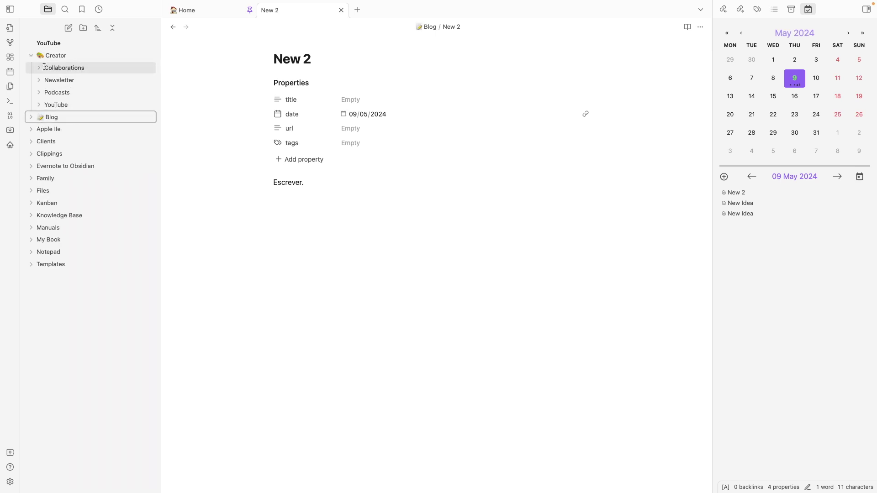
{"action": "left_click", "coordinate": [32, 58]}
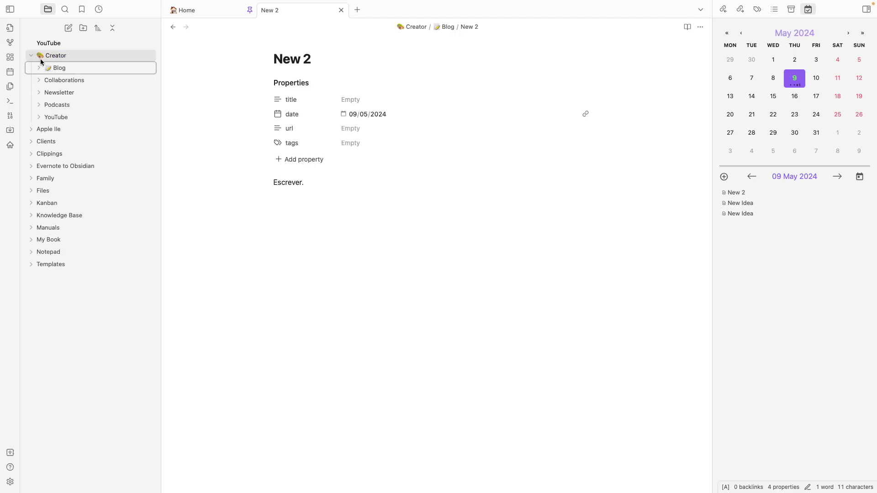
{"action": "right_click", "coordinate": [46, 67]}
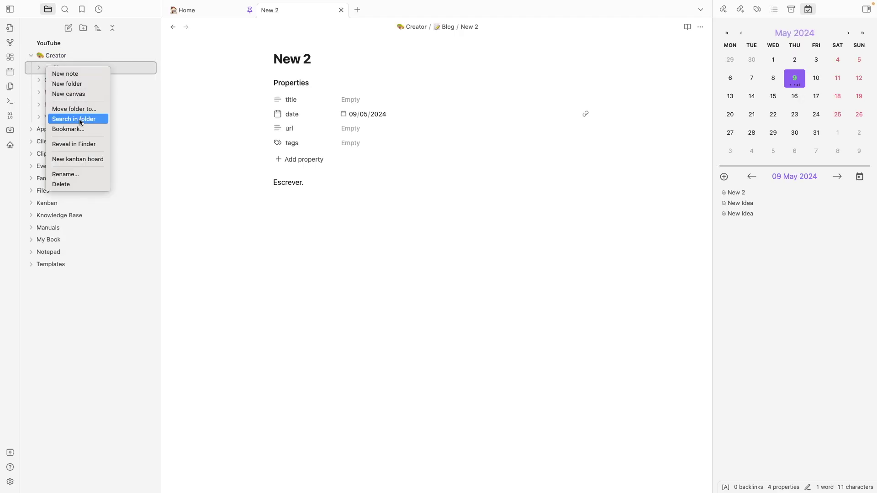
Remove the leading emoji from the Blog folder name
{"action": "left_click", "coordinate": [81, 174]}
{"action": "key", "text": "Left"}
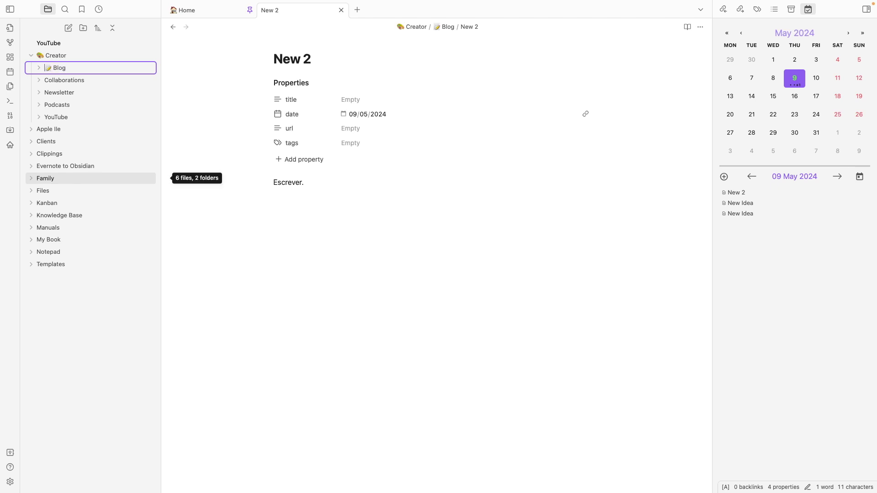
{"action": "key", "text": "Delete"}
{"action": "key", "text": "Return"}
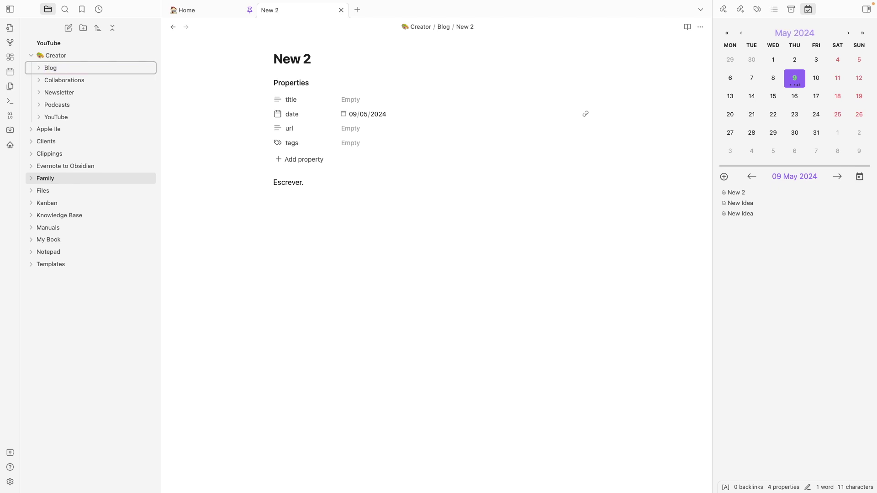
Remove the leading emoji from the Creator folder name and expand Creator
{"action": "right_click", "coordinate": [56, 58]}
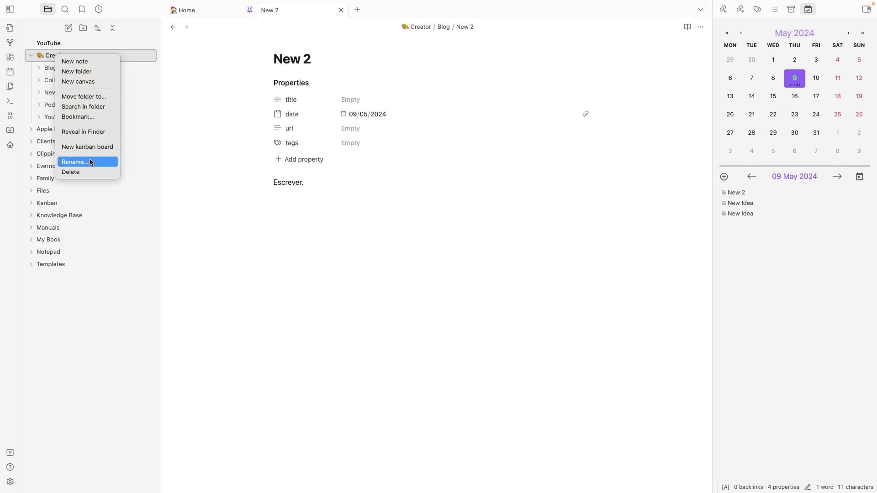
{"action": "left_click", "coordinate": [75, 162]}
{"action": "key", "text": "Left"}
{"action": "key", "text": "shift+Right"}
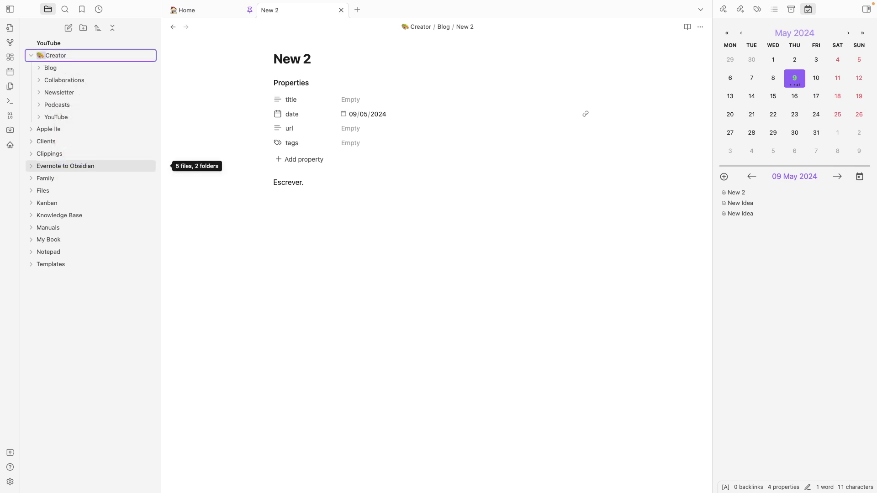
{"action": "key", "text": "BackSpace"}
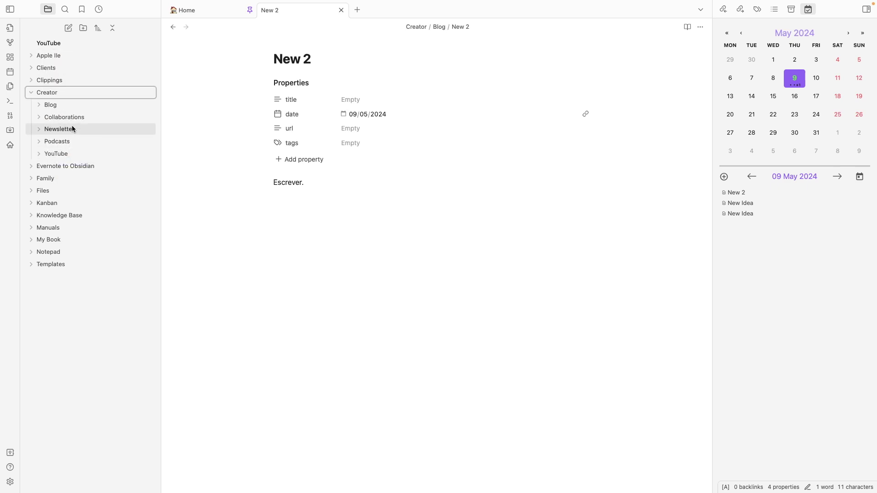
{"action": "key", "text": "Return"}
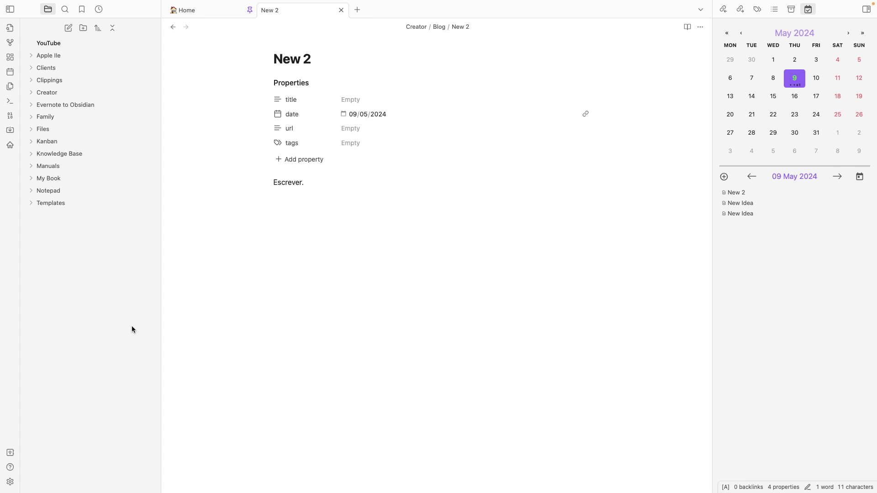
{"action": "left_click", "coordinate": [31, 94]}
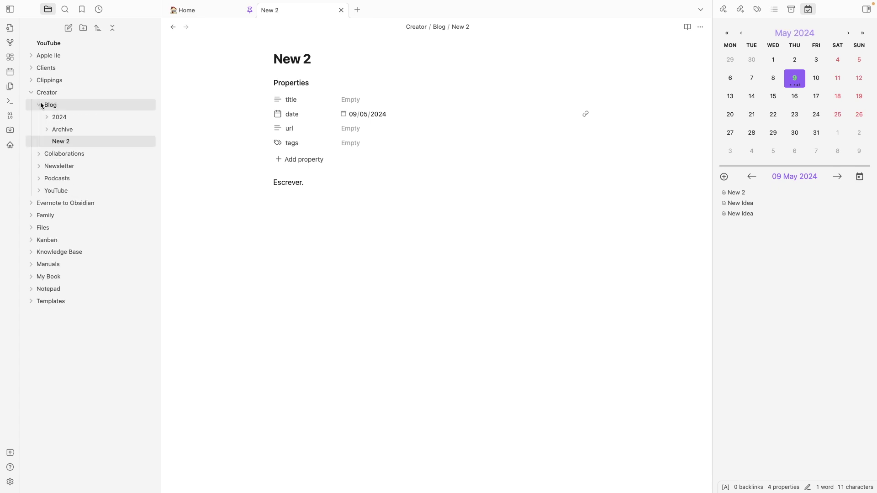
Bookmark the Creator/Blog/2024 folder titled '📝 Blog' and show the bookmarks list
{"action": "right_click", "coordinate": [67, 120]}
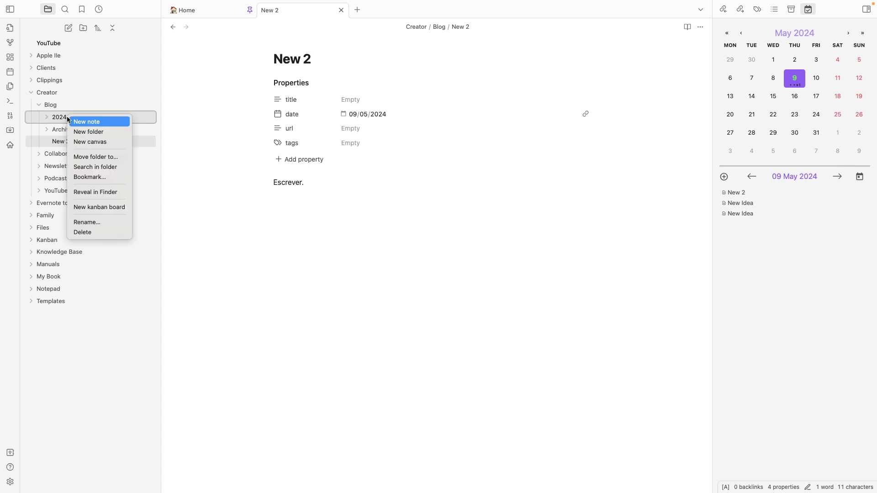
{"action": "left_click", "coordinate": [100, 177]}
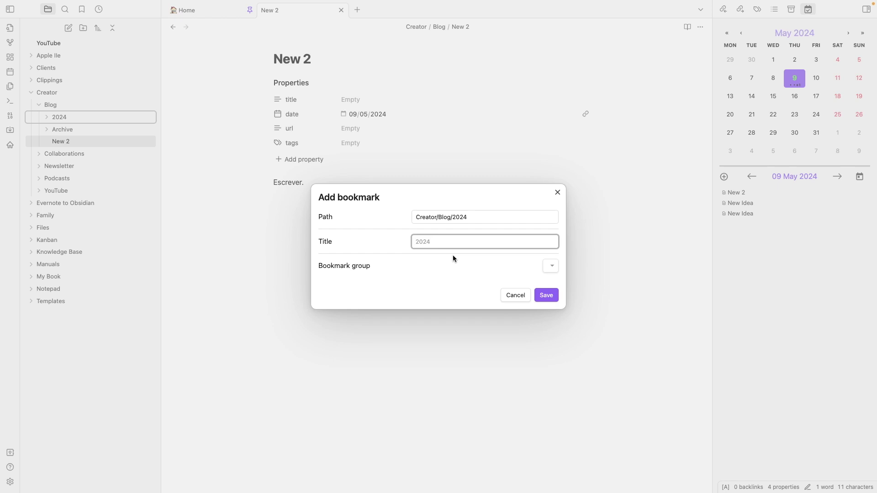
{"action": "type", "text": "Blog"}
{"action": "key", "text": "ctrl+super+space"}
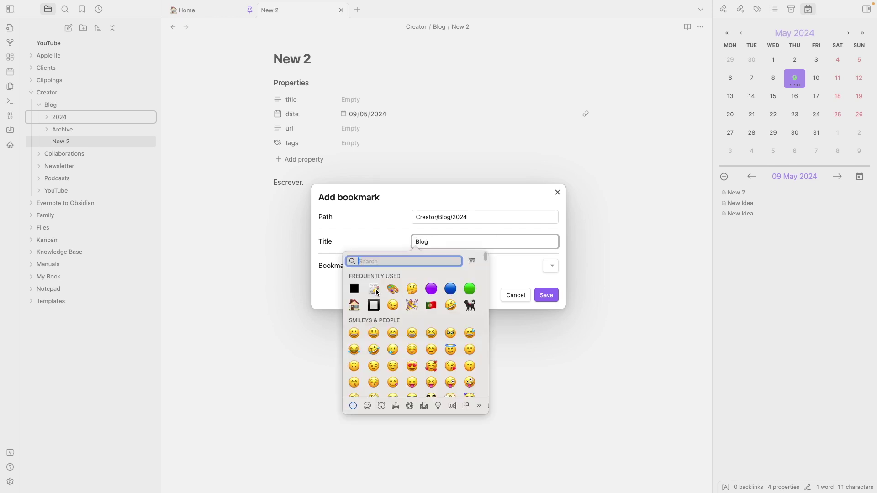
{"action": "key", "text": "Escape"}
{"action": "type", "text": "📝"}
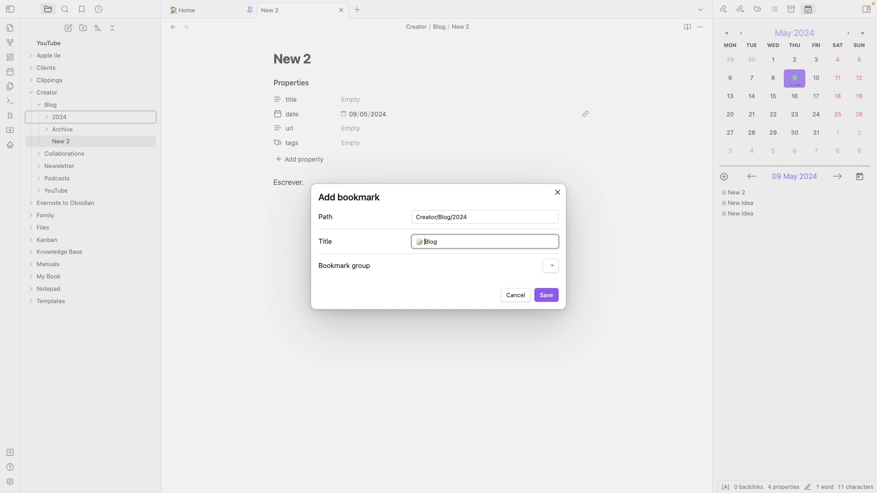
{"action": "key", "text": "Return"}
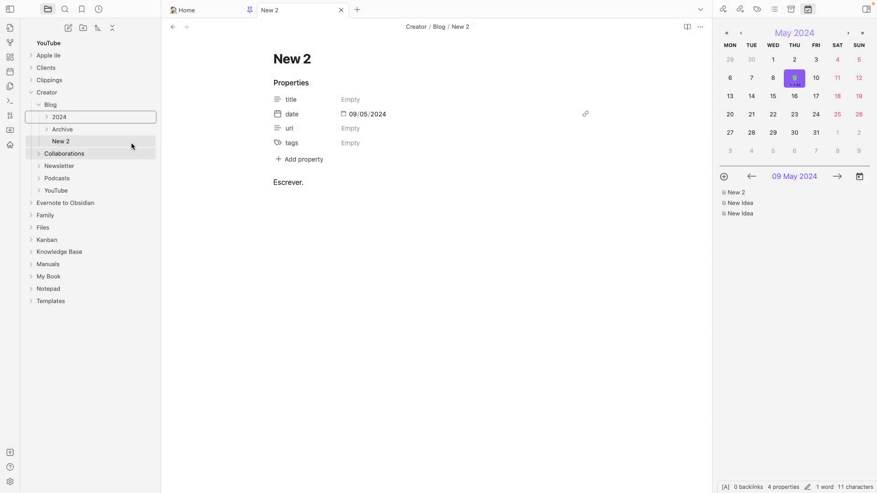
{"action": "left_click", "coordinate": [82, 11]}
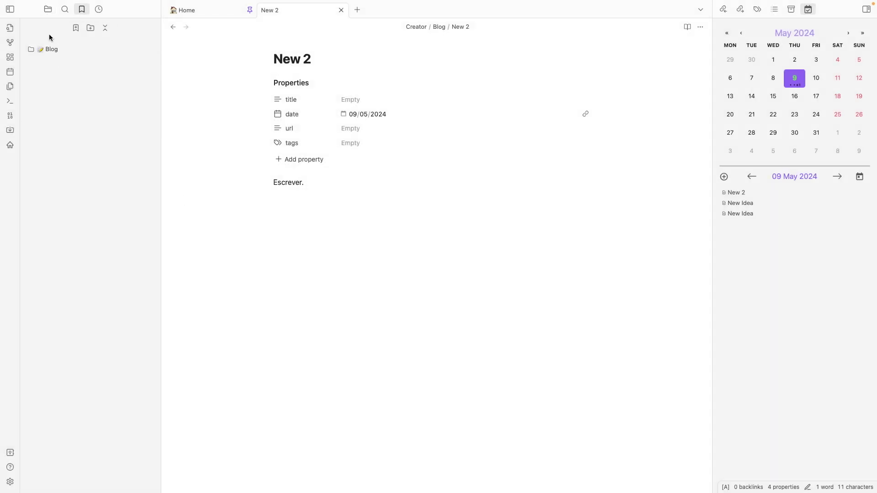
Collapse Creator in Files, then use the Blog bookmark to reveal the 2024 folder
{"action": "left_click", "coordinate": [47, 13]}
{"action": "left_click", "coordinate": [46, 92]}
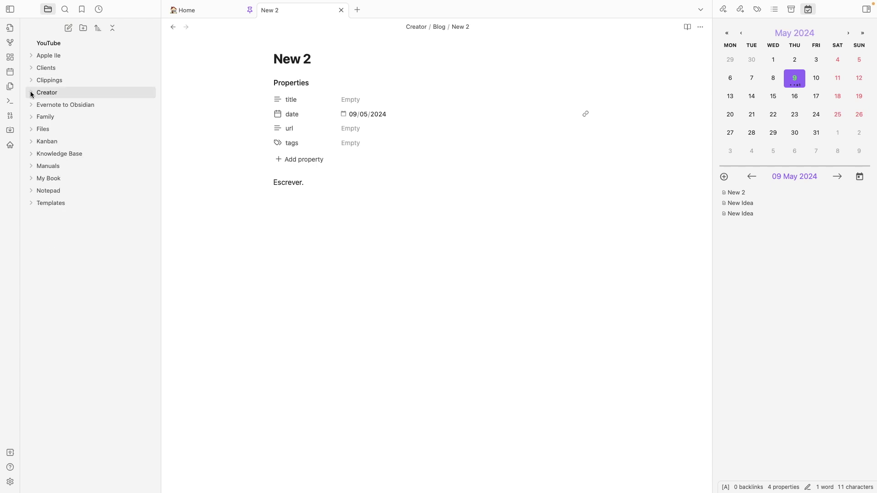
{"action": "left_click", "coordinate": [81, 9]}
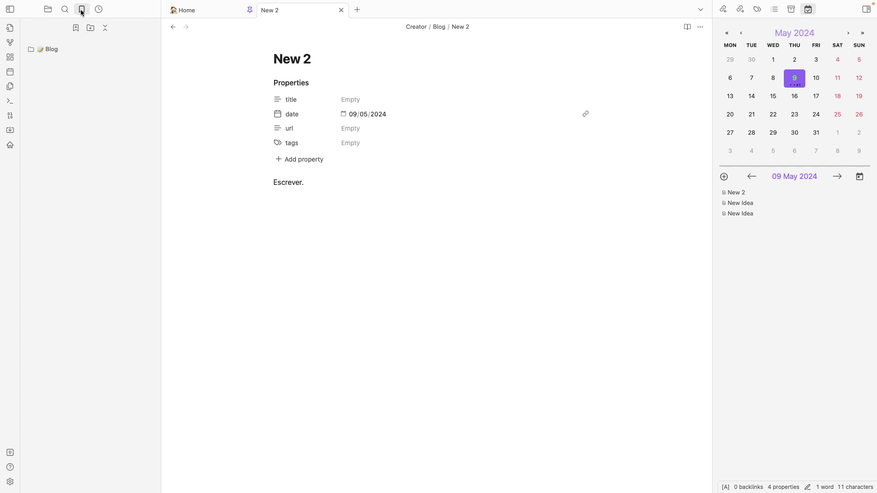
{"action": "left_click", "coordinate": [61, 50]}
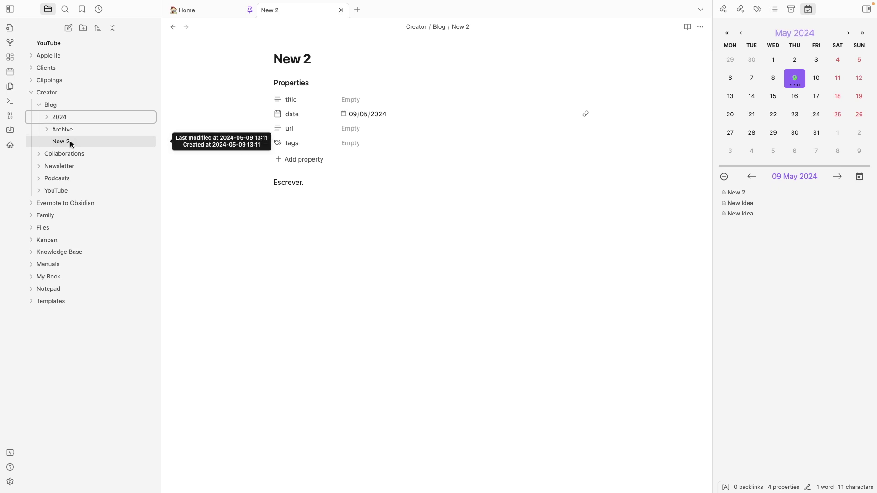
{"action": "right_click", "coordinate": [62, 118]}
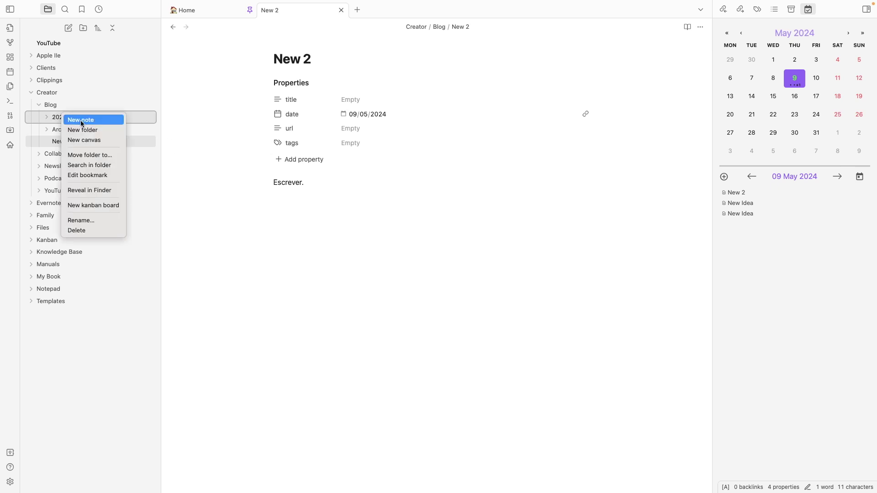
{"action": "left_click", "coordinate": [53, 120]}
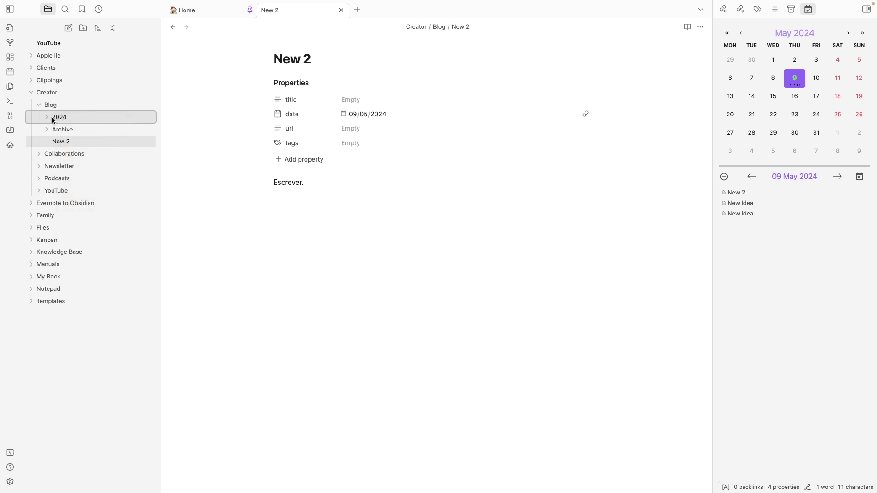
{"action": "right_click", "coordinate": [52, 106]}
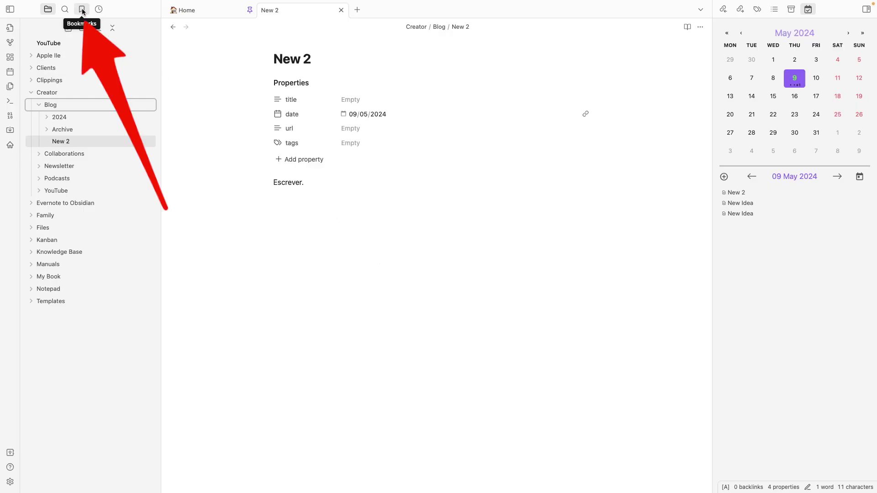
Move the Bookmarks tab ahead of Files in the left sidebar header and check both views
{"action": "left_click_drag", "start_coordinate": [83, 11], "coordinate": [42, 14]}
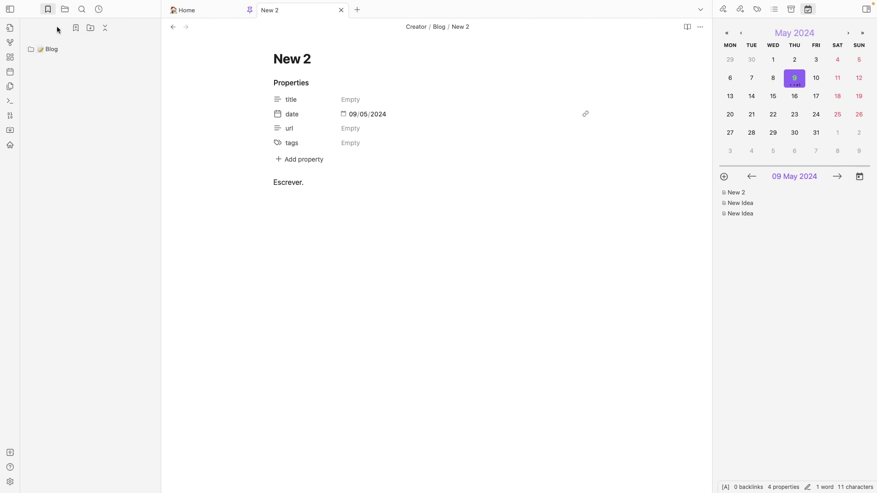
{"action": "left_click", "coordinate": [63, 13]}
{"action": "left_click", "coordinate": [49, 12]}
{"action": "left_click", "coordinate": [66, 13]}
{"action": "left_click", "coordinate": [48, 10]}
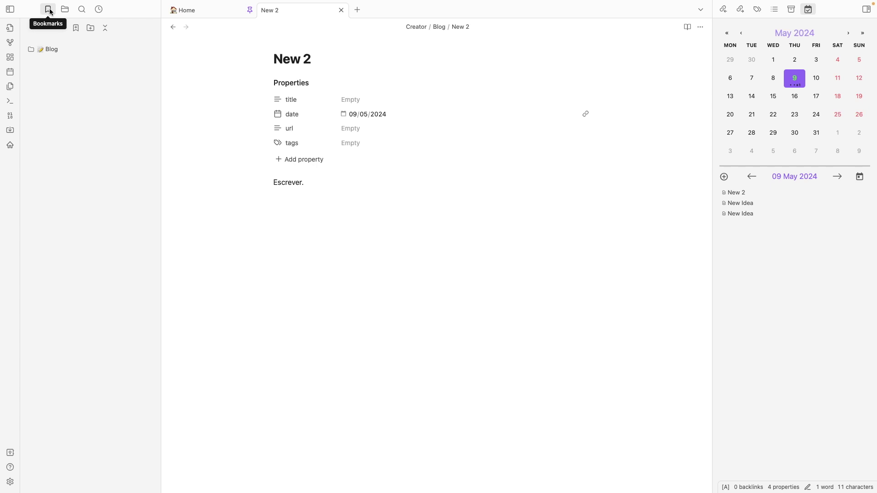
{"action": "left_click", "coordinate": [65, 9]}
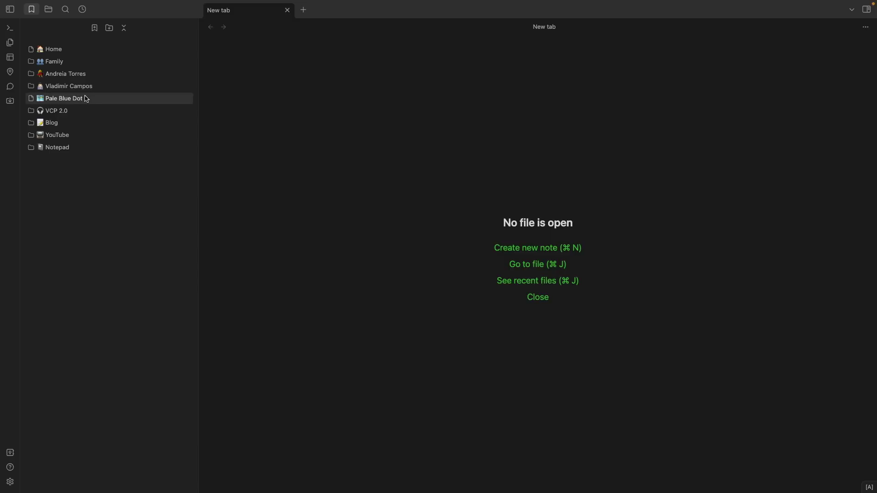
Open the Pale Blue Dot note from its bookmark
{"action": "left_click", "coordinate": [76, 100]}
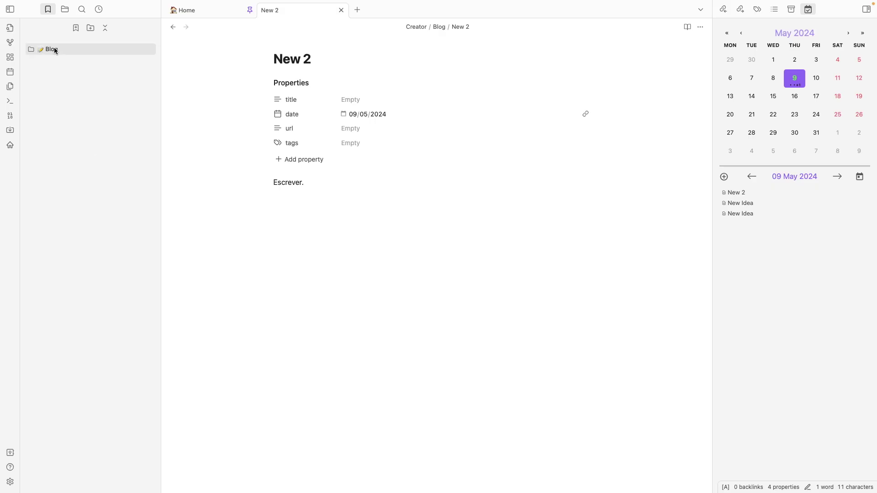
Jump to the 2024 folder via the Blog bookmark, then go back to the Bookmarks list
{"action": "left_click", "coordinate": [50, 50]}
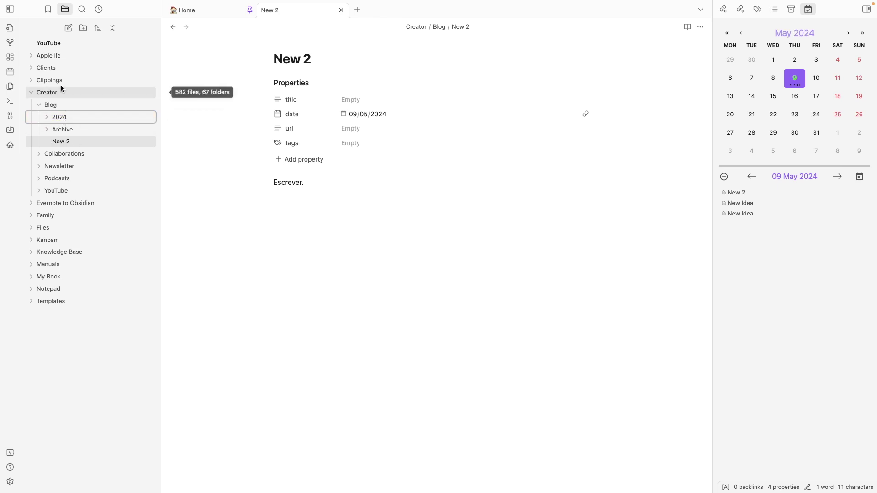
{"action": "left_click", "coordinate": [48, 9]}
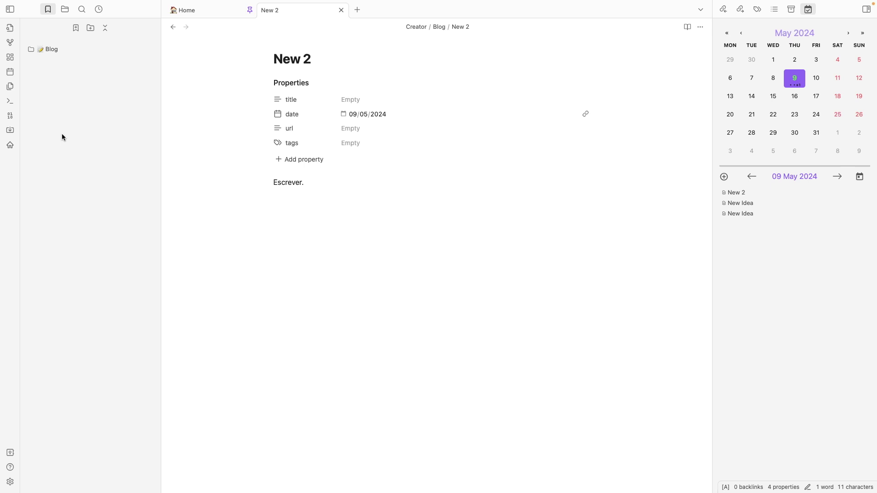